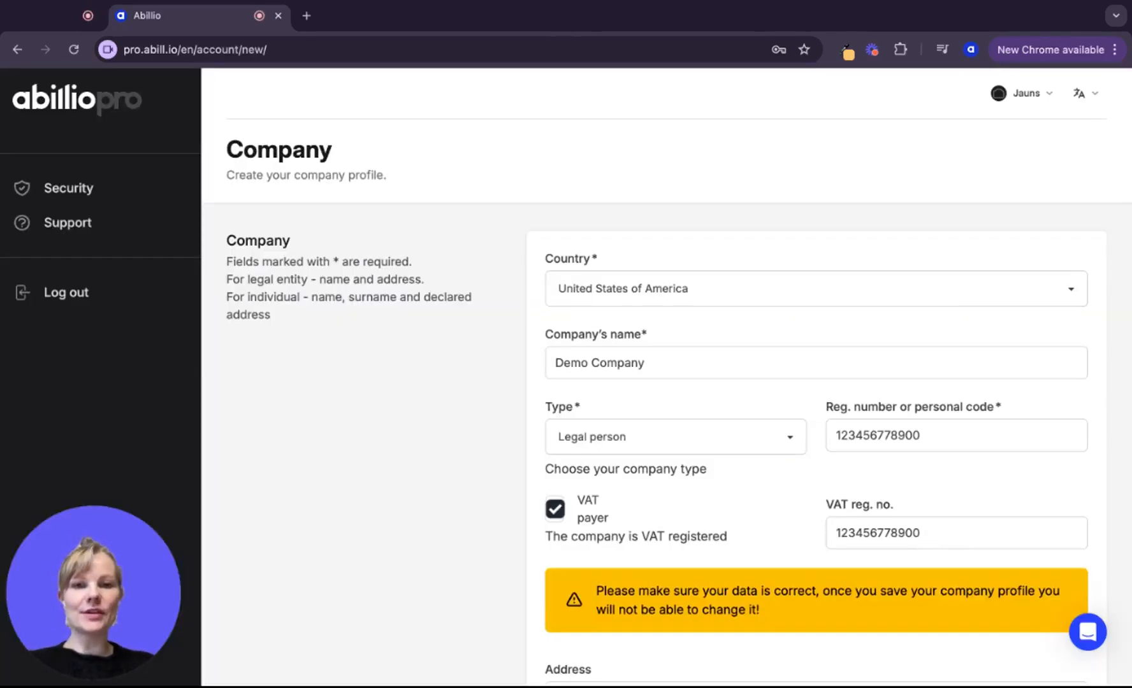
Scroll down through the Demo Company profile form to reach the invoice settings
{"action": "scroll", "coordinate": [510, 351], "scroll_direction": "down", "scroll_amount": 2}
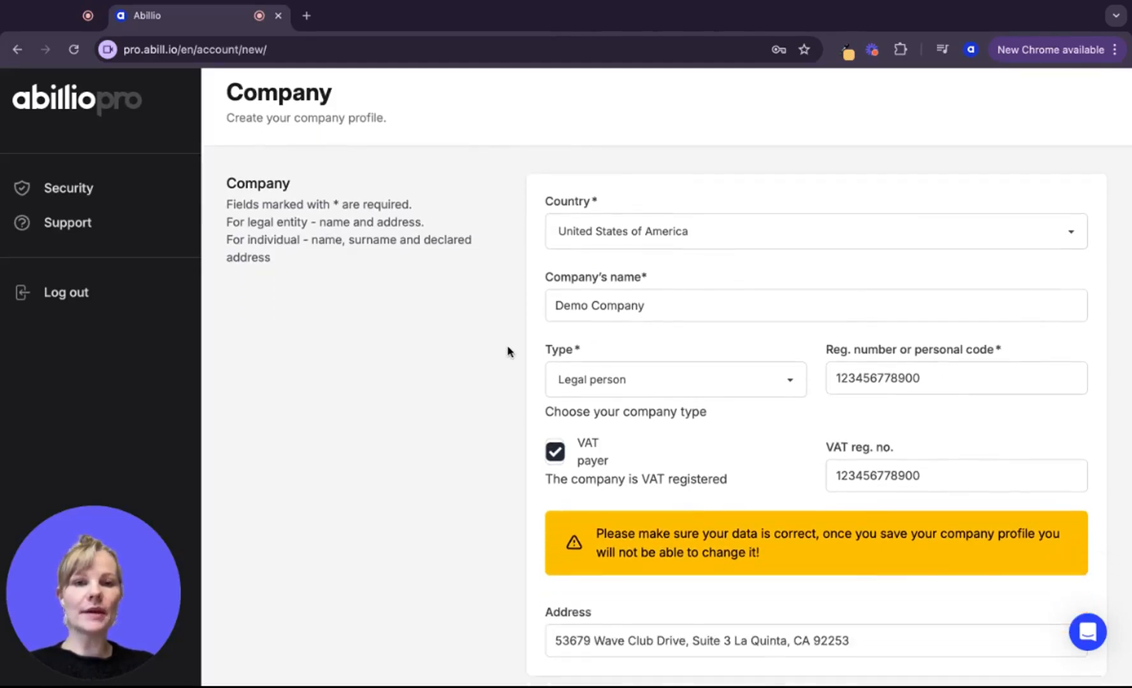
{"action": "scroll", "coordinate": [510, 351], "scroll_direction": "down", "scroll_amount": 2}
{"action": "scroll", "coordinate": [508, 351], "scroll_direction": "down", "scroll_amount": 2}
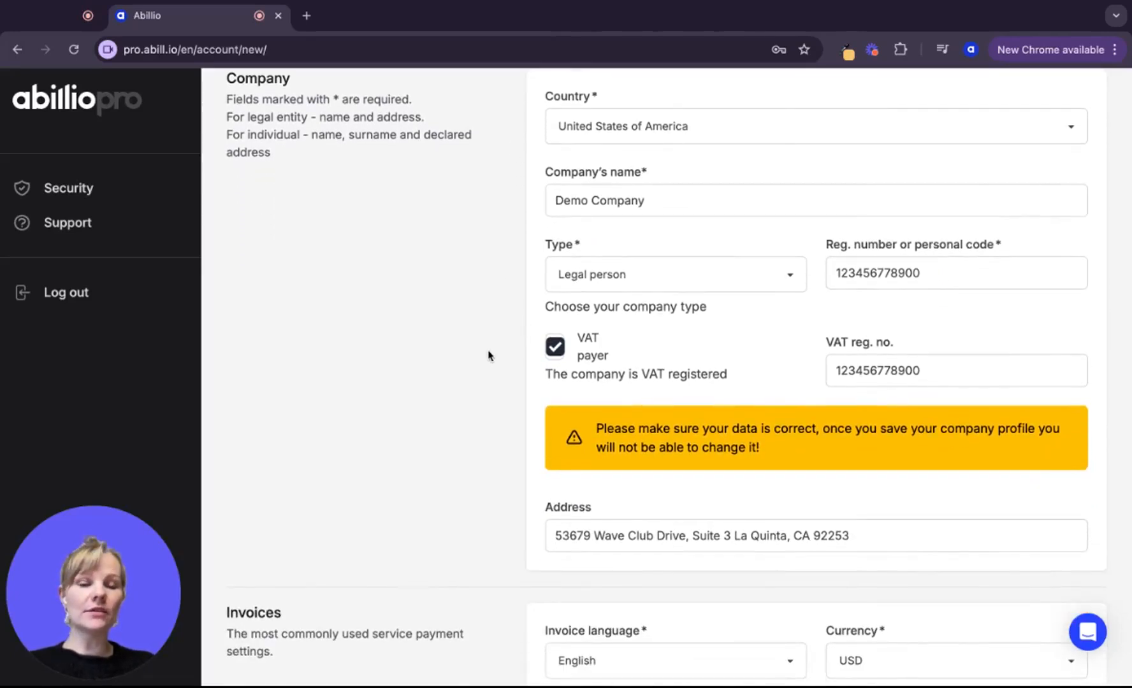
{"action": "scroll", "coordinate": [467, 422], "scroll_direction": "down", "scroll_amount": 12}
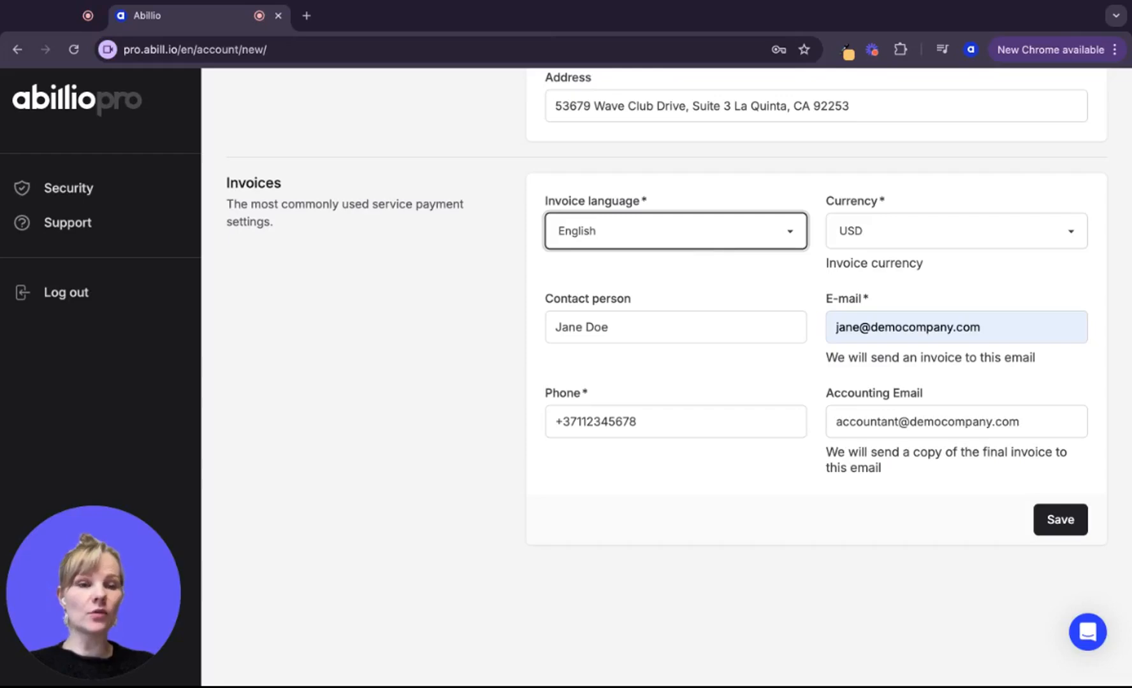
Save the Demo Company profile to open its verified-company Overview dashboard
{"action": "left_click", "coordinate": [879, 239]}
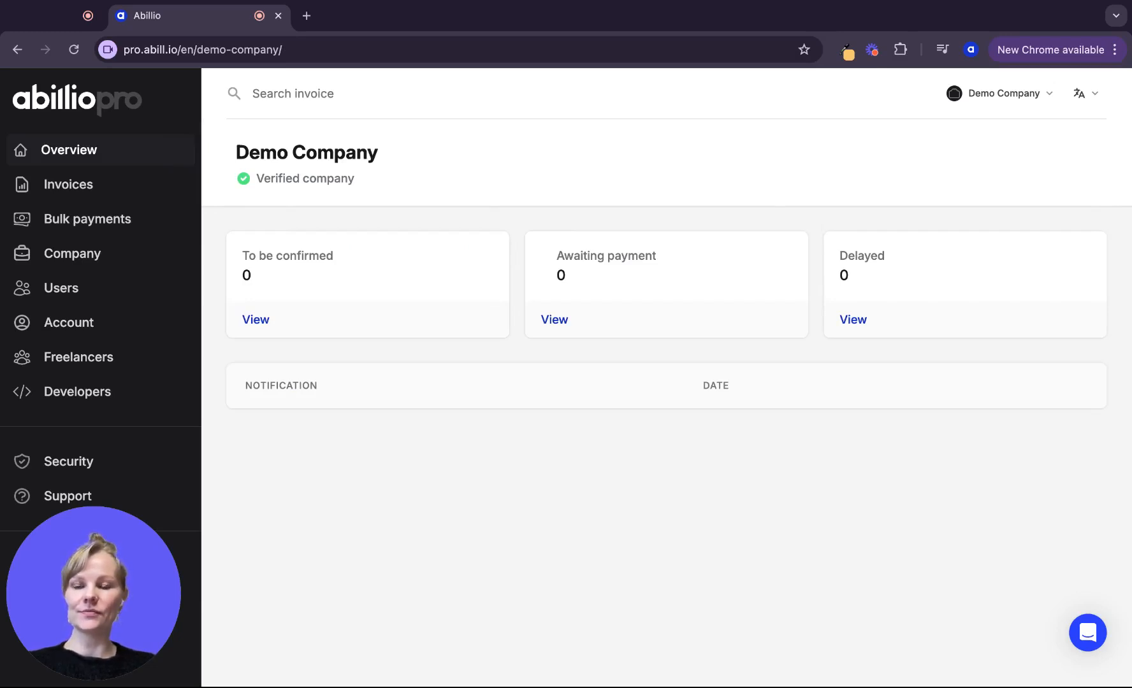
Send a new freelancer invitation in Eesti with a short personal message from the Freelancers list
{"action": "left_click", "coordinate": [96, 359]}
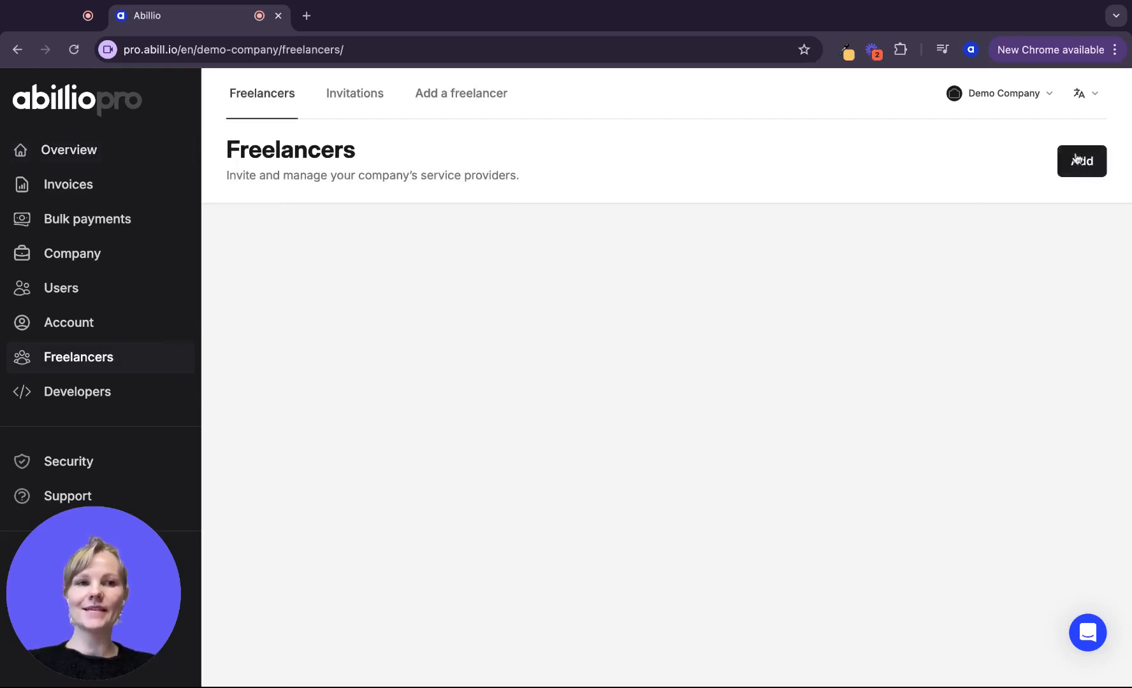
{"action": "left_click", "coordinate": [1083, 163]}
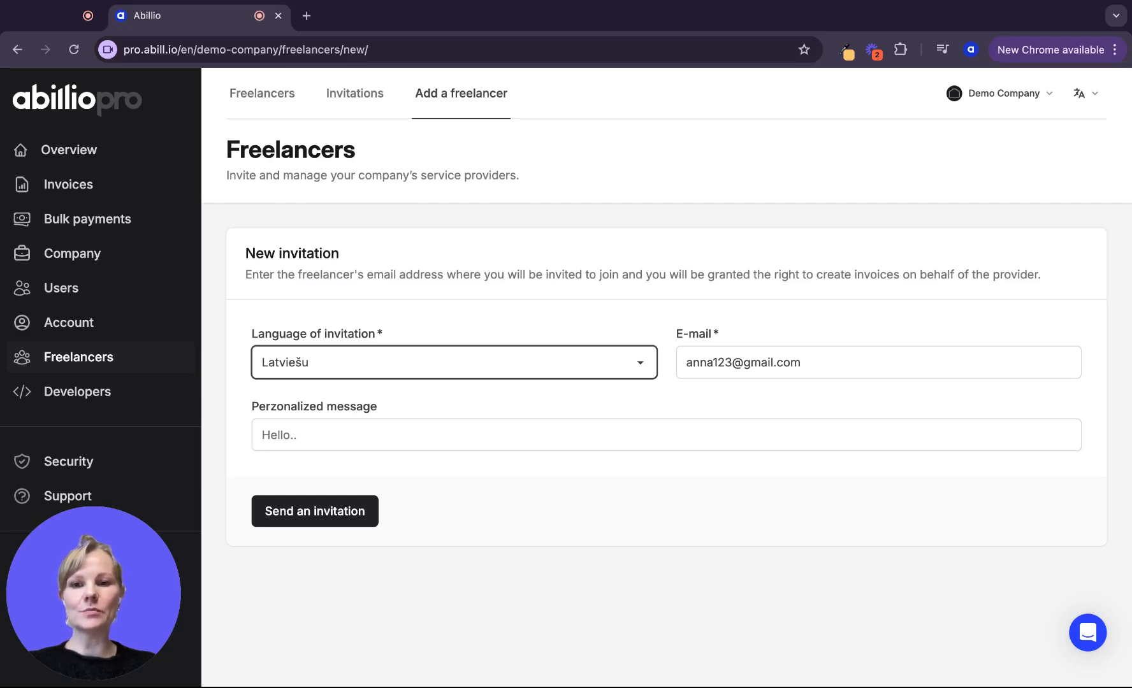
{"action": "left_click", "coordinate": [455, 318]}
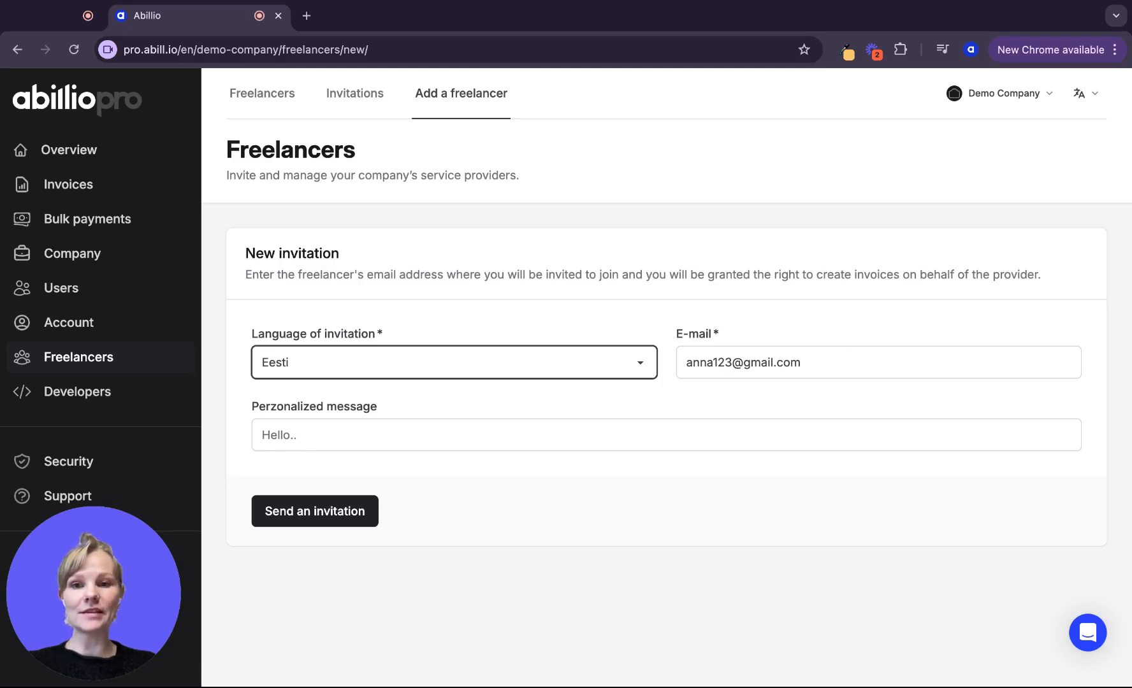
{"action": "left_click", "coordinate": [336, 436]}
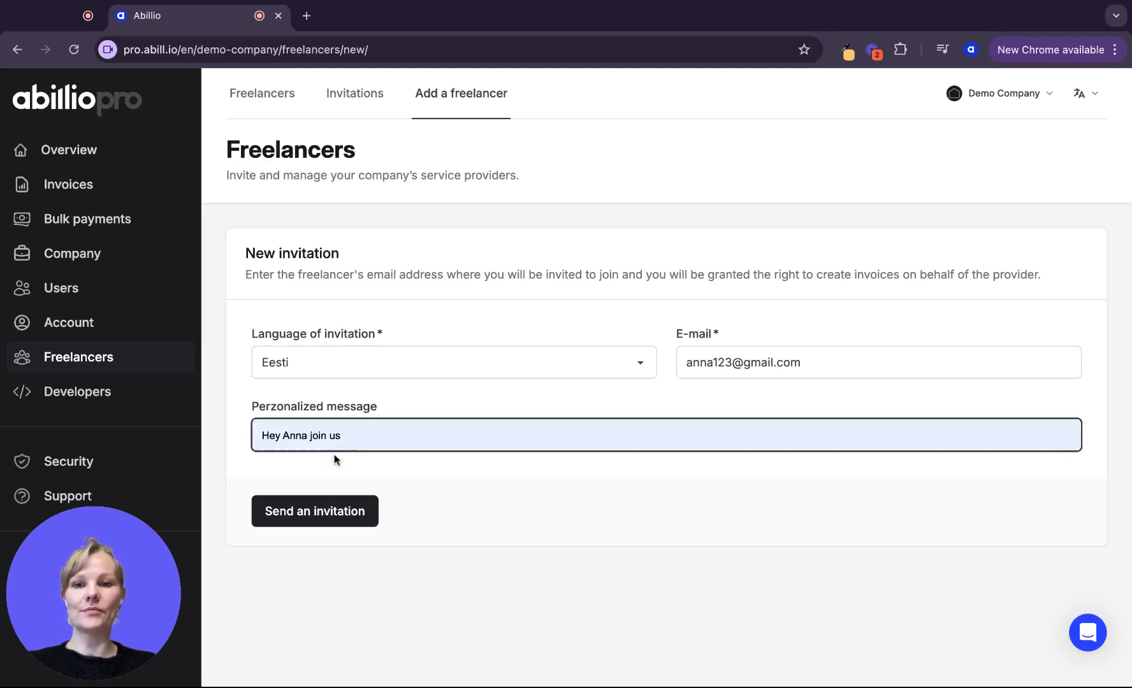
{"action": "key", "text": "Return"}
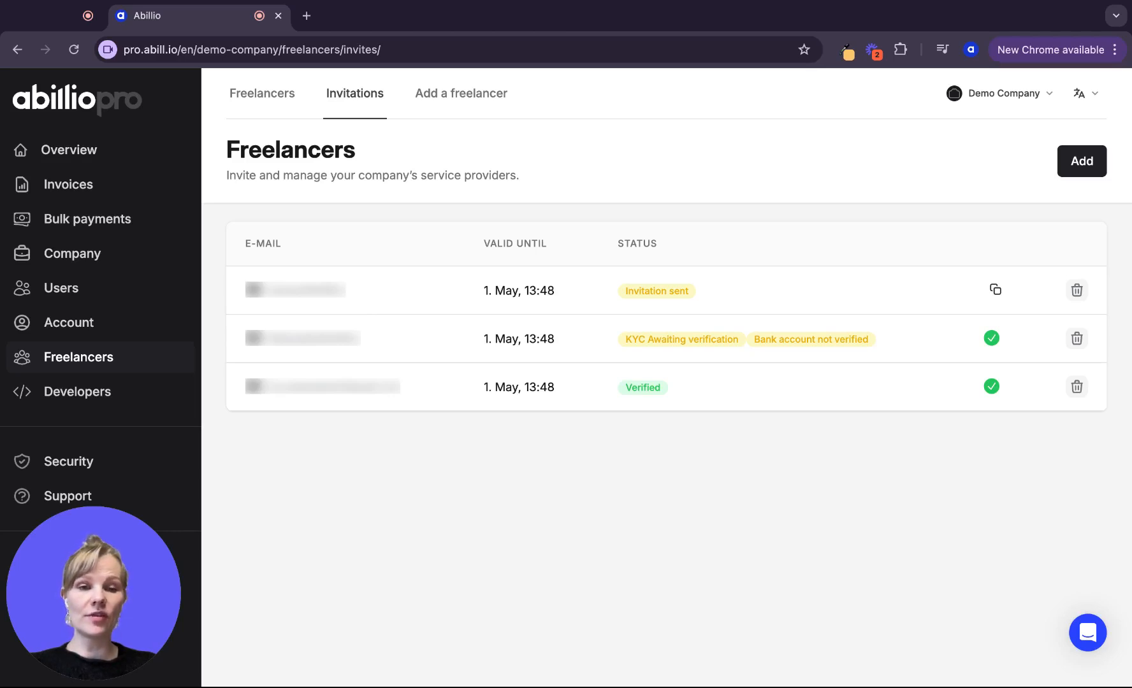
Copy the invitation link of the freelancer still marked Invitation sent
{"action": "left_click", "coordinate": [998, 298]}
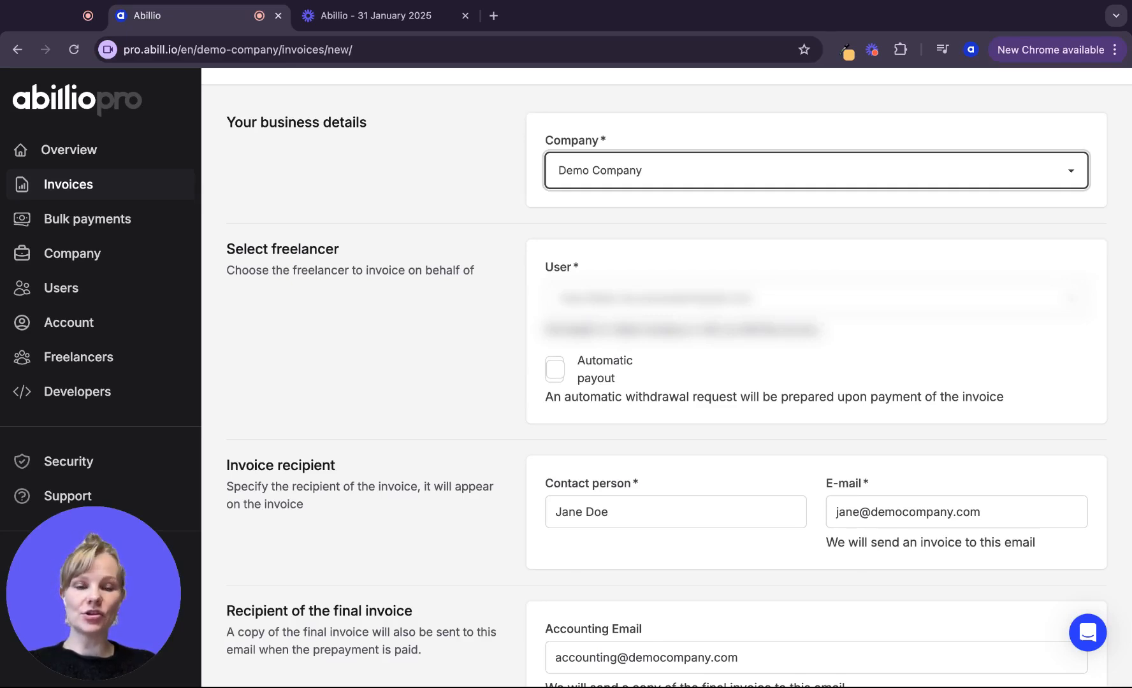
Set the invoice type to Final invoice and review the currency and language settings
{"action": "scroll", "coordinate": [491, 261], "scroll_direction": "down", "scroll_amount": 5}
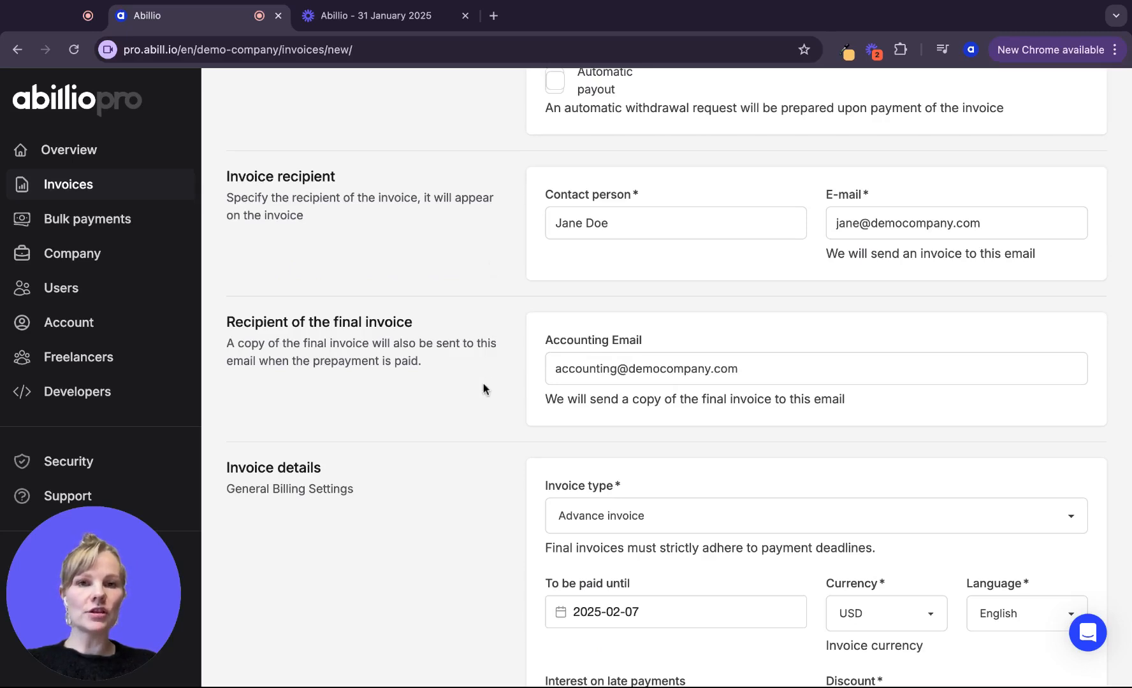
{"action": "scroll", "coordinate": [483, 421], "scroll_direction": "down", "scroll_amount": 1}
{"action": "scroll", "coordinate": [483, 425], "scroll_direction": "down", "scroll_amount": 3}
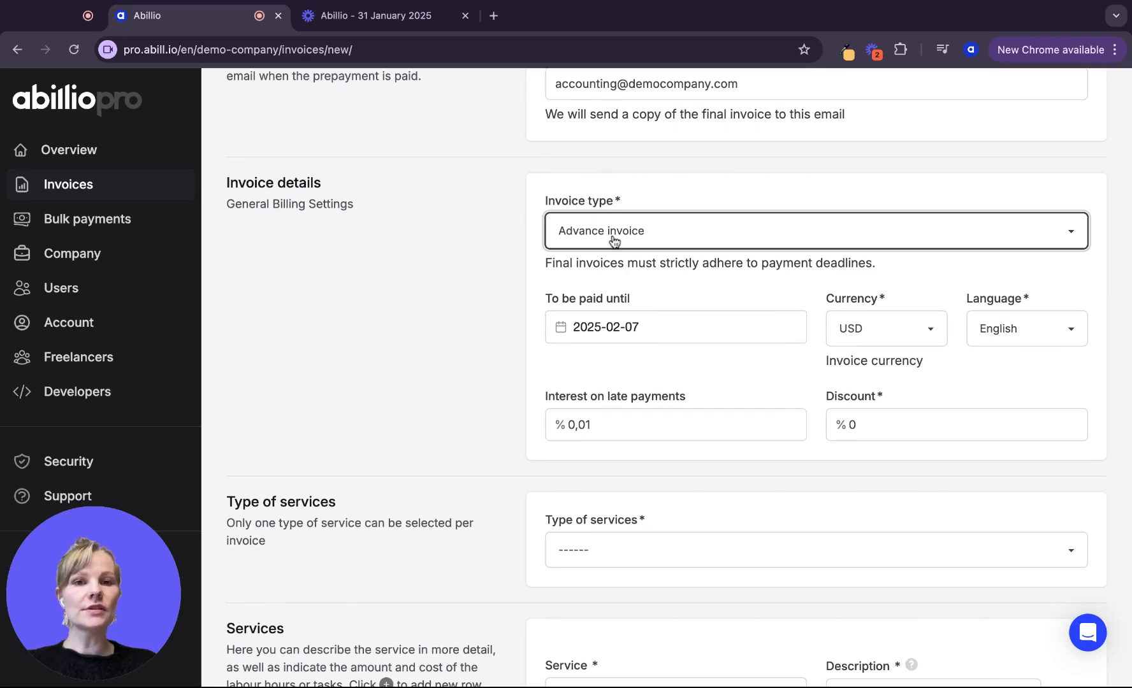
{"action": "left_click", "coordinate": [644, 241]}
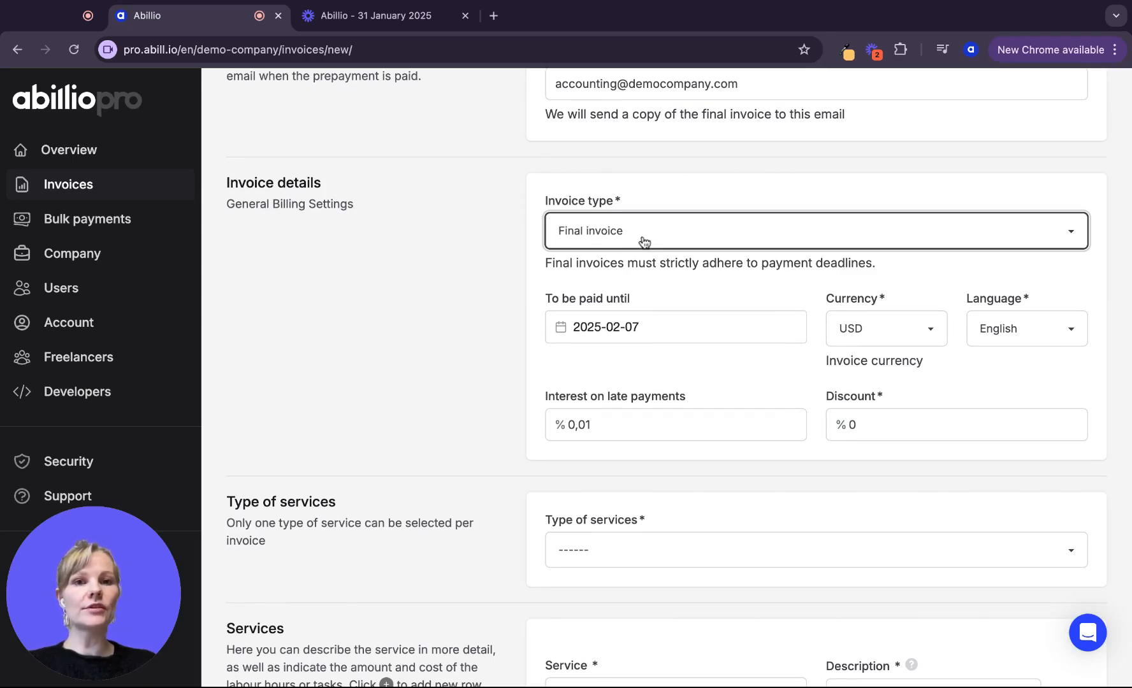
{"action": "left_click", "coordinate": [628, 236]}
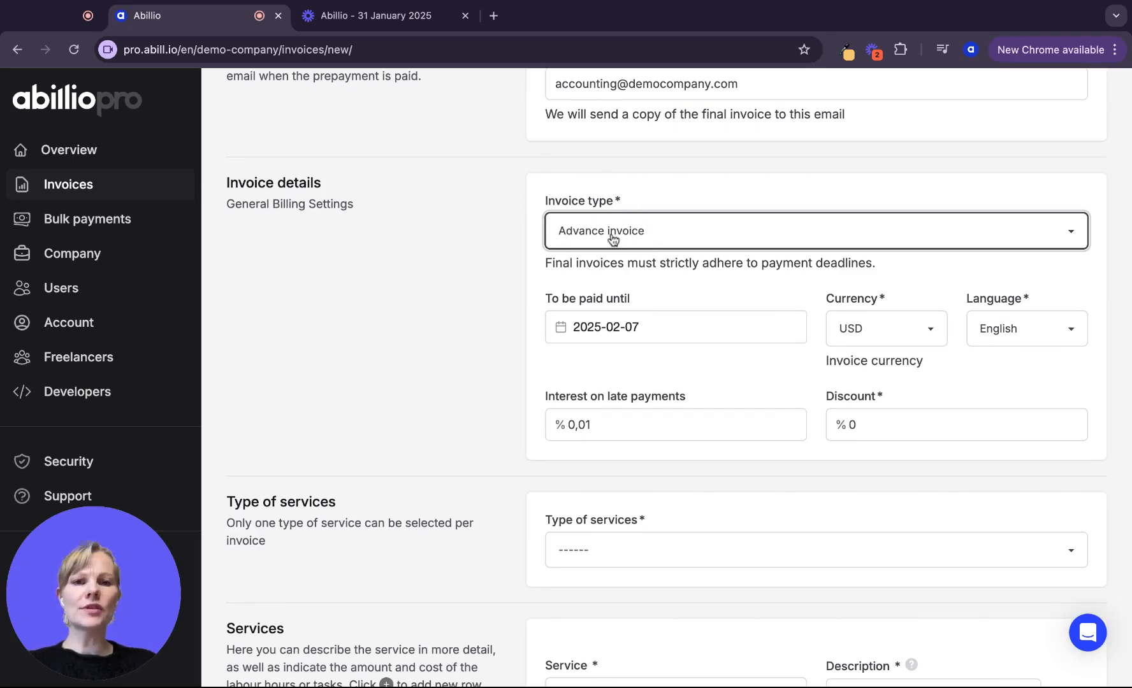
{"action": "left_click", "coordinate": [612, 240]}
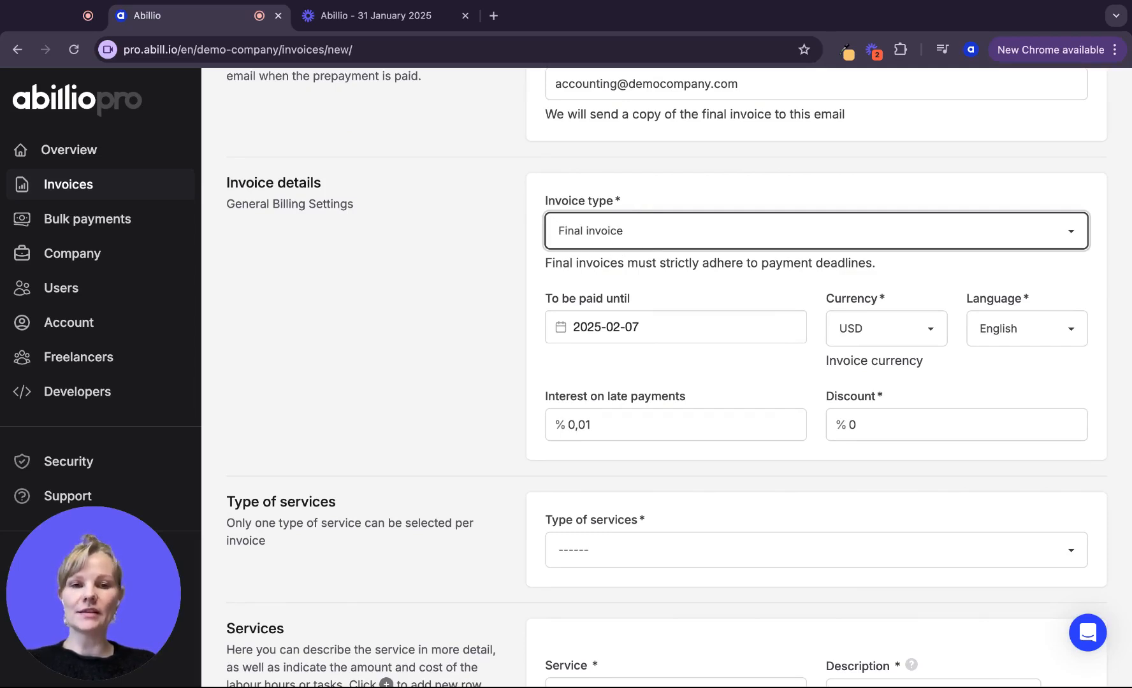
{"action": "scroll", "coordinate": [701, 383], "scroll_direction": "down", "scroll_amount": 1}
{"action": "left_click", "coordinate": [920, 289]}
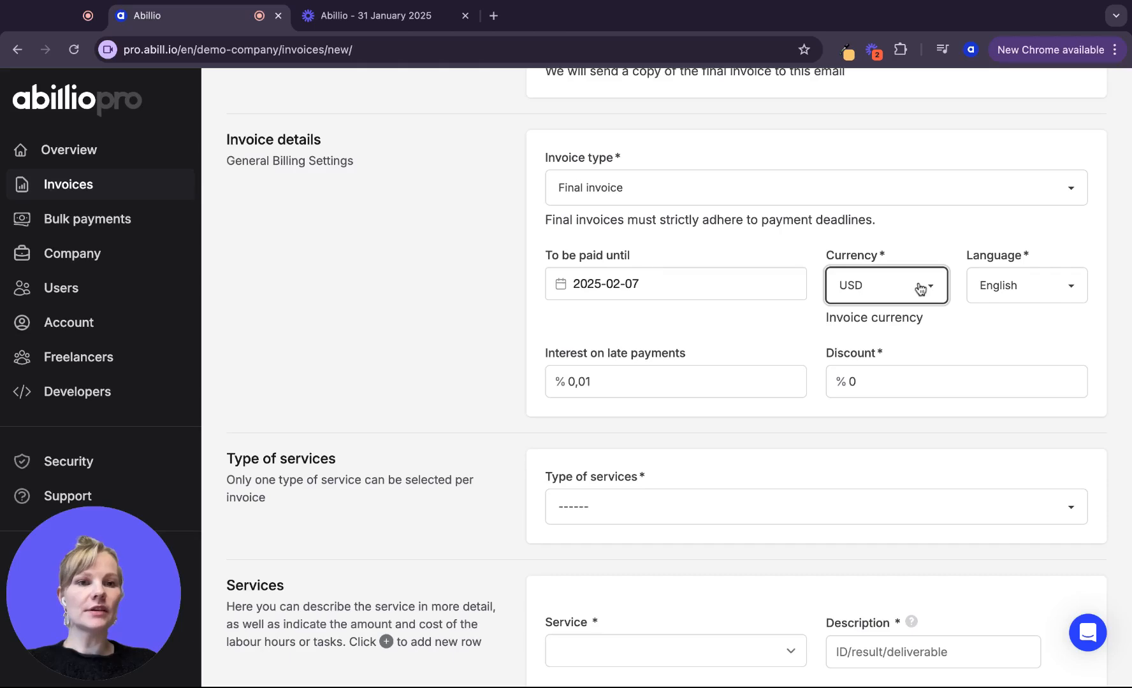
{"action": "key", "text": "Tab"}
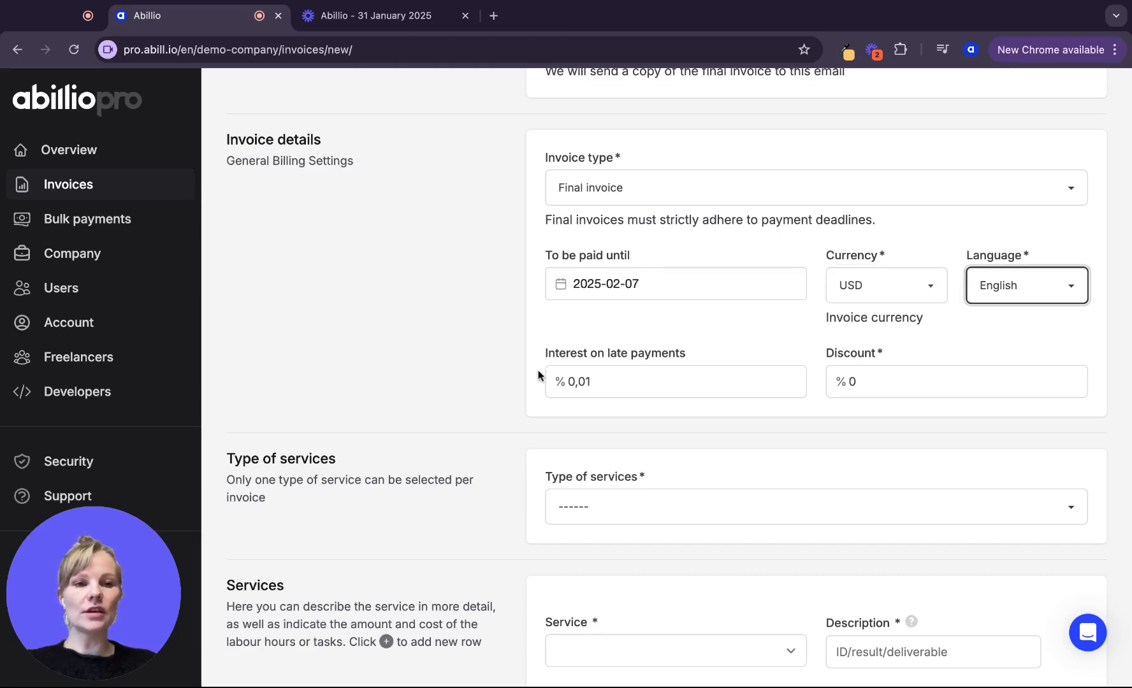
{"action": "scroll", "coordinate": [538, 375], "scroll_direction": "down", "scroll_amount": 4}
Add a Design services line for Graphic design described 'logo', with the unit switched to hours
{"action": "left_click", "coordinate": [585, 274]}
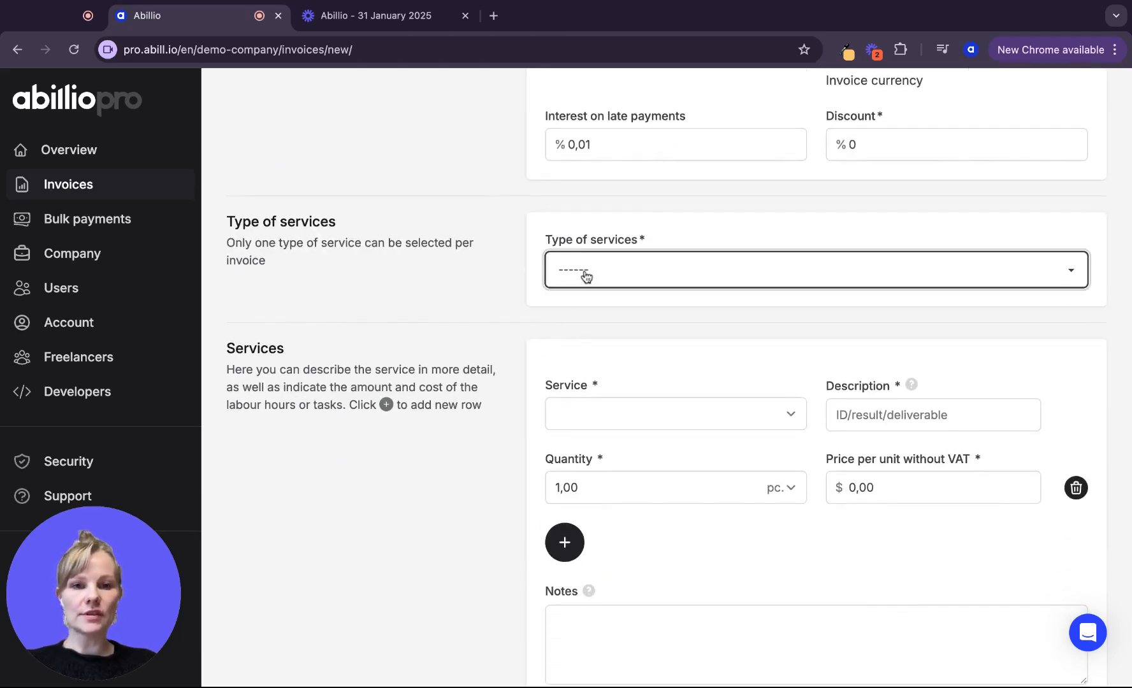
{"action": "key", "text": "d"}
{"action": "key", "text": "Tab"}
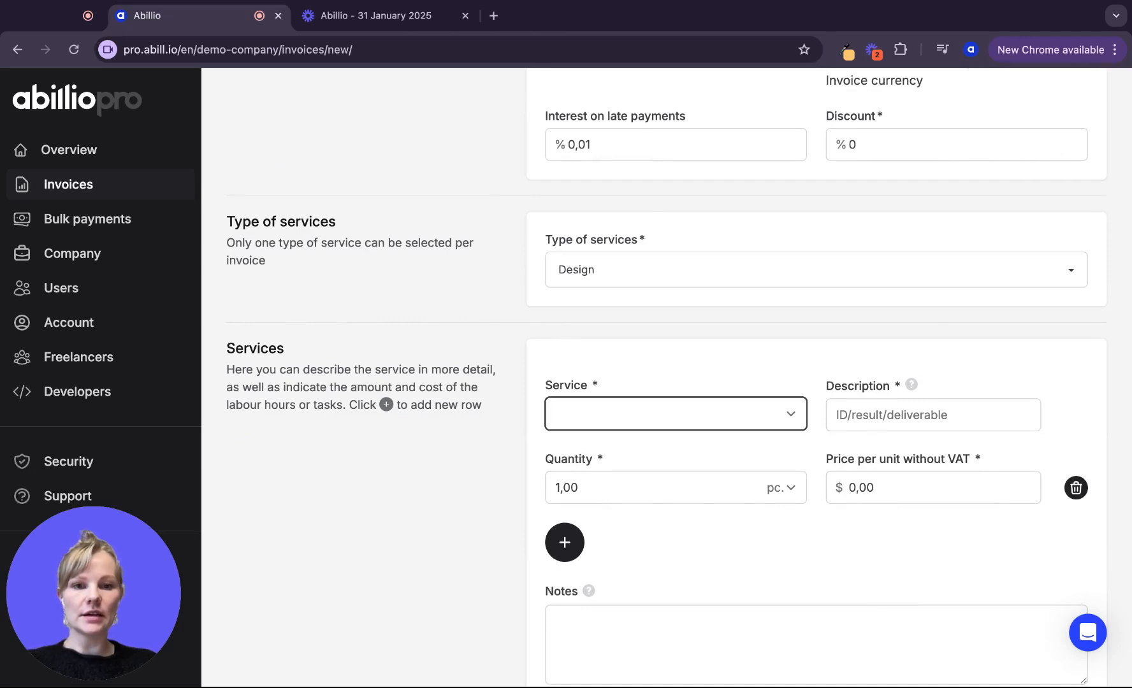
{"action": "key", "text": "g"}
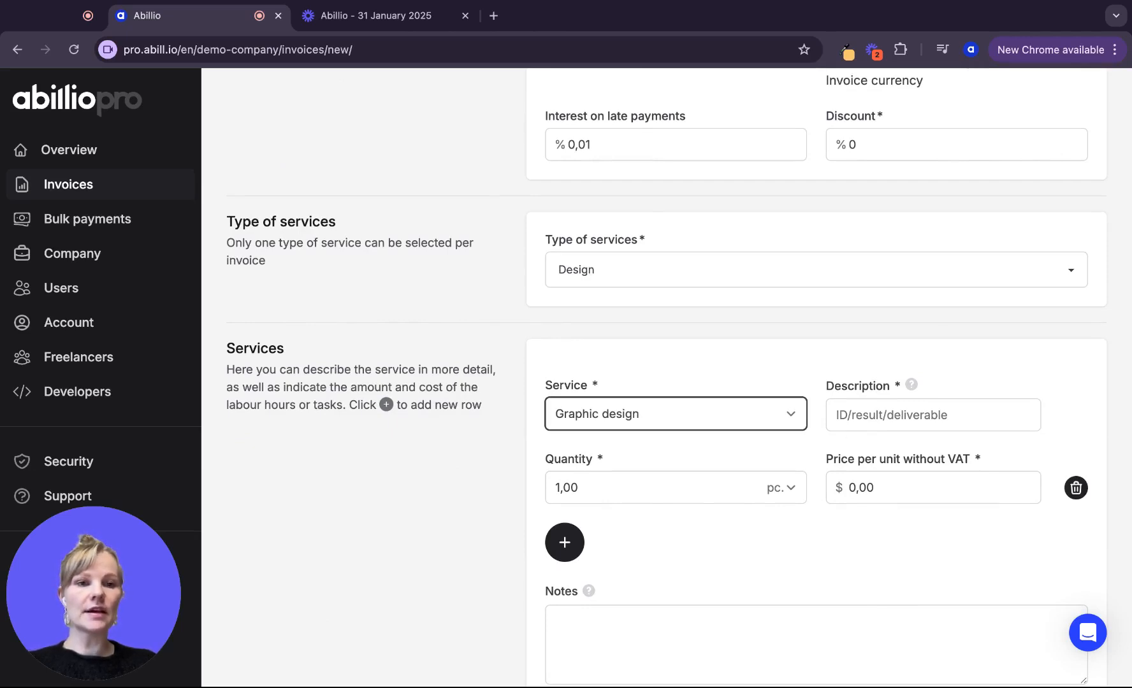
{"action": "key", "text": "Tab"}
{"action": "type", "text": "logo"}
{"action": "scroll", "coordinate": [667, 377], "scroll_direction": "down", "scroll_amount": 3}
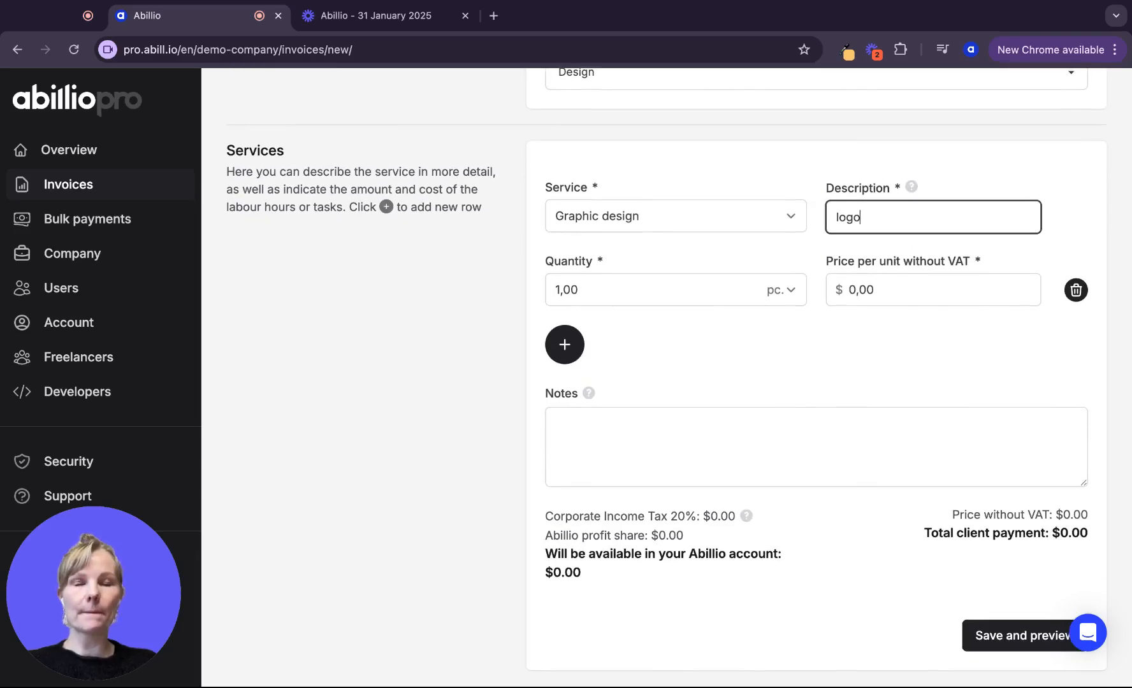
{"action": "key", "text": "Tab"}
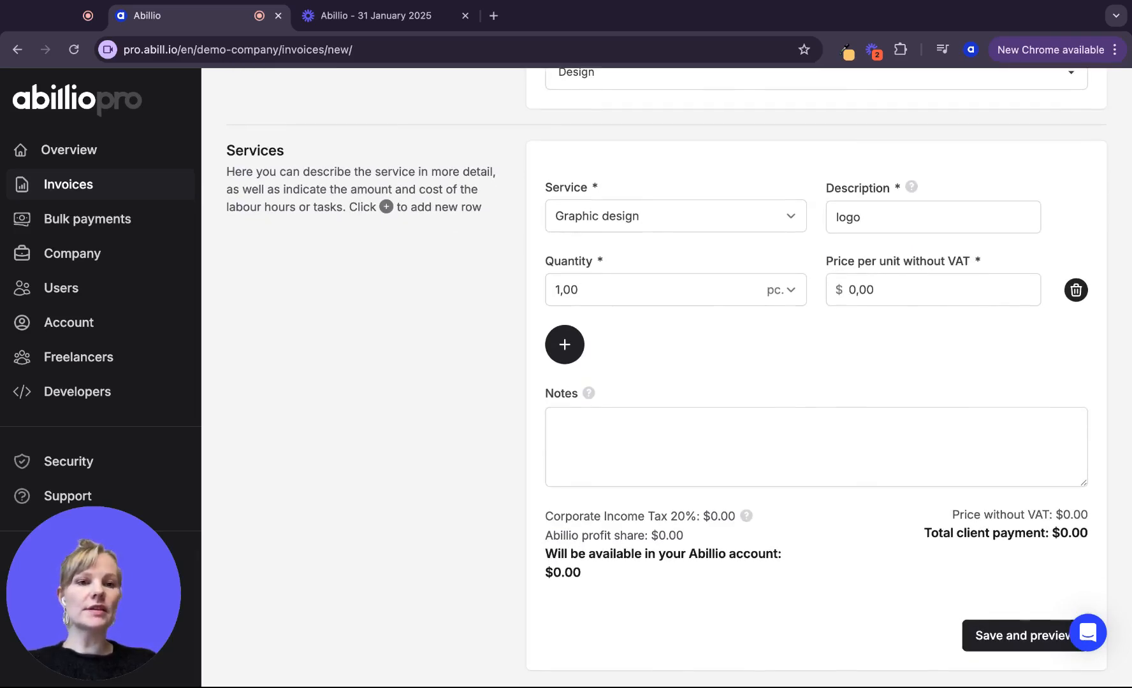
{"action": "left_click", "coordinate": [787, 299]}
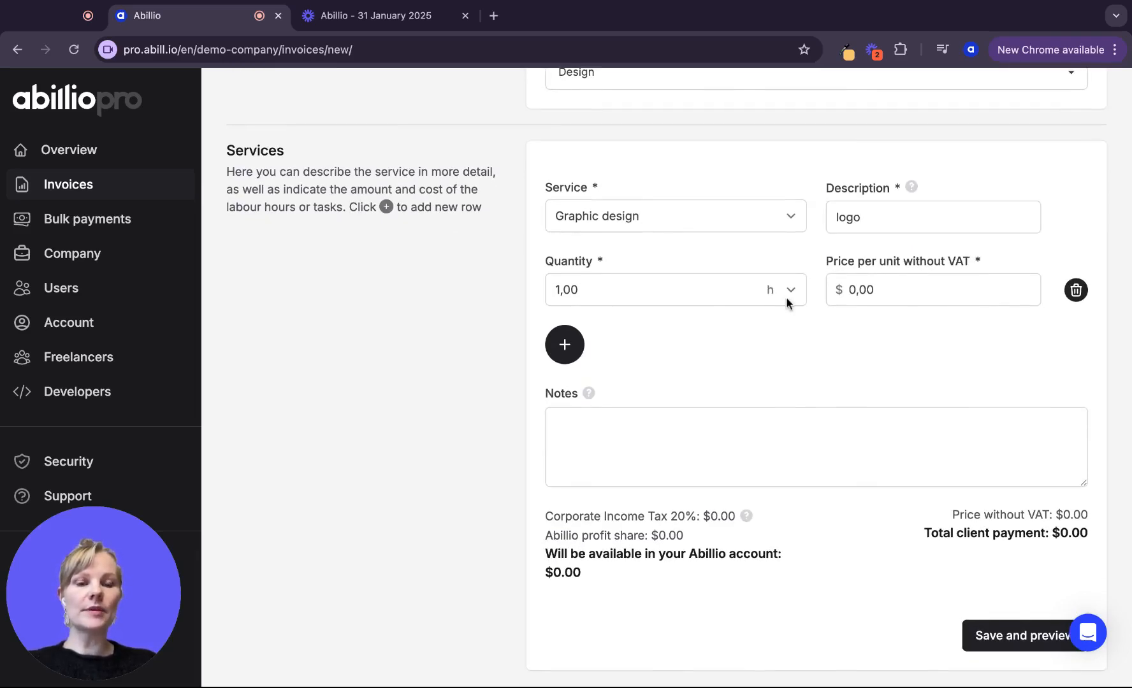
Enter a 100 $ unit price, check the 76,80 $ payout, and save the invoice for preview
{"action": "left_click", "coordinate": [876, 289]}
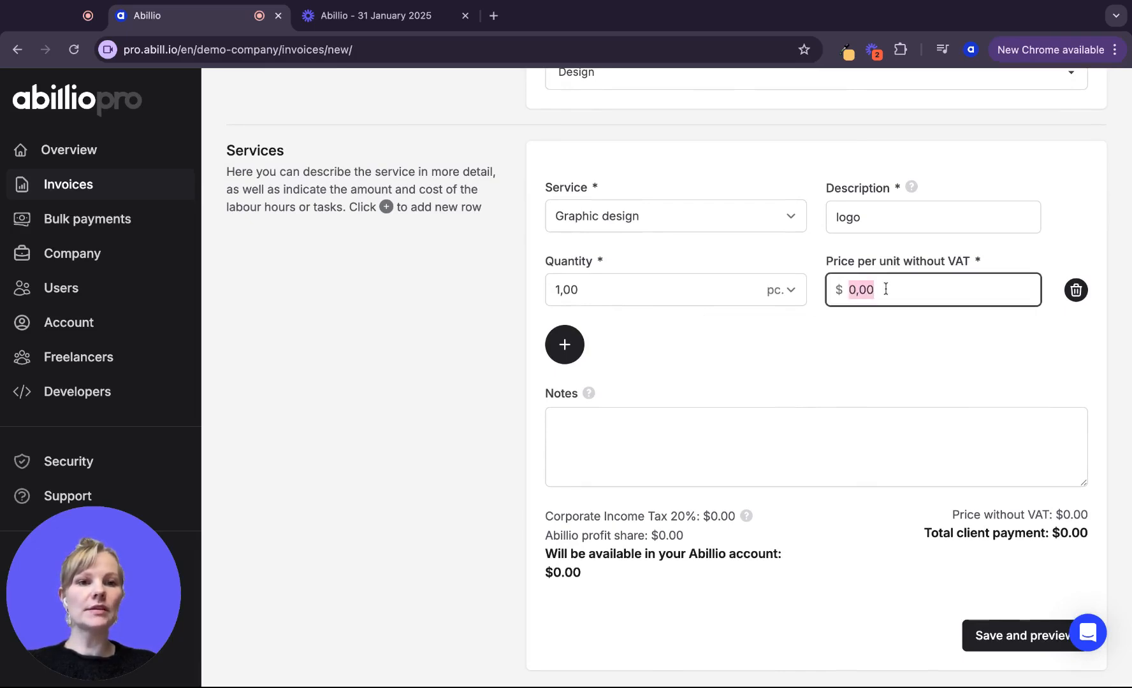
{"action": "type", "text": "100"}
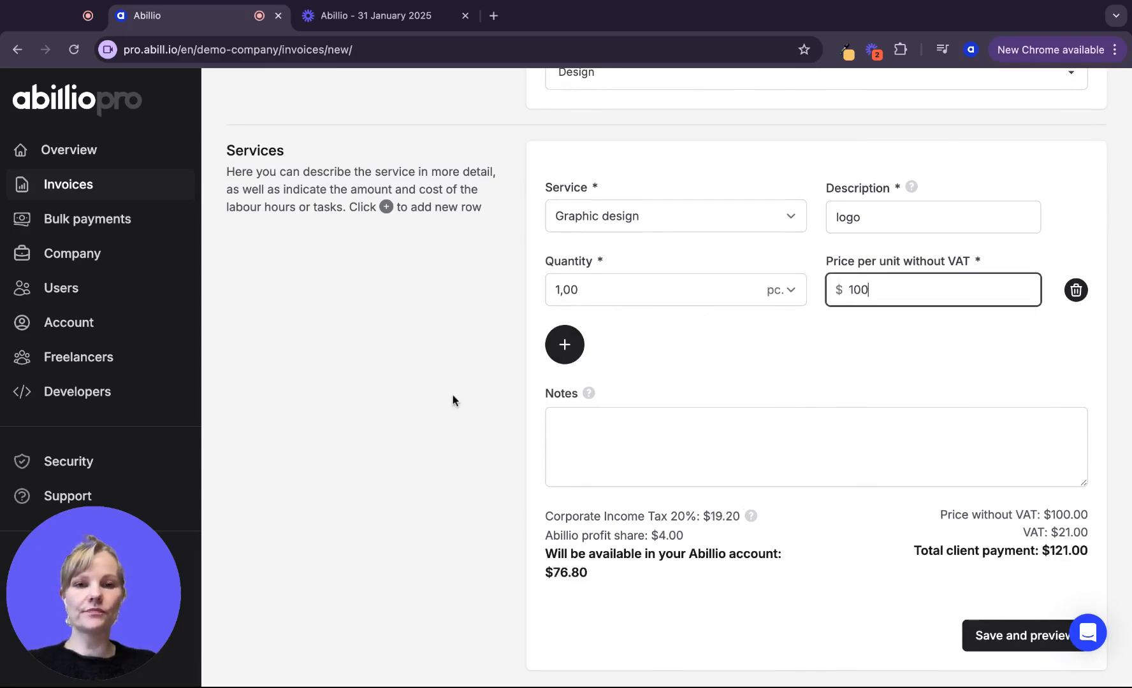
{"action": "scroll", "coordinate": [446, 408], "scroll_direction": "down", "scroll_amount": 2}
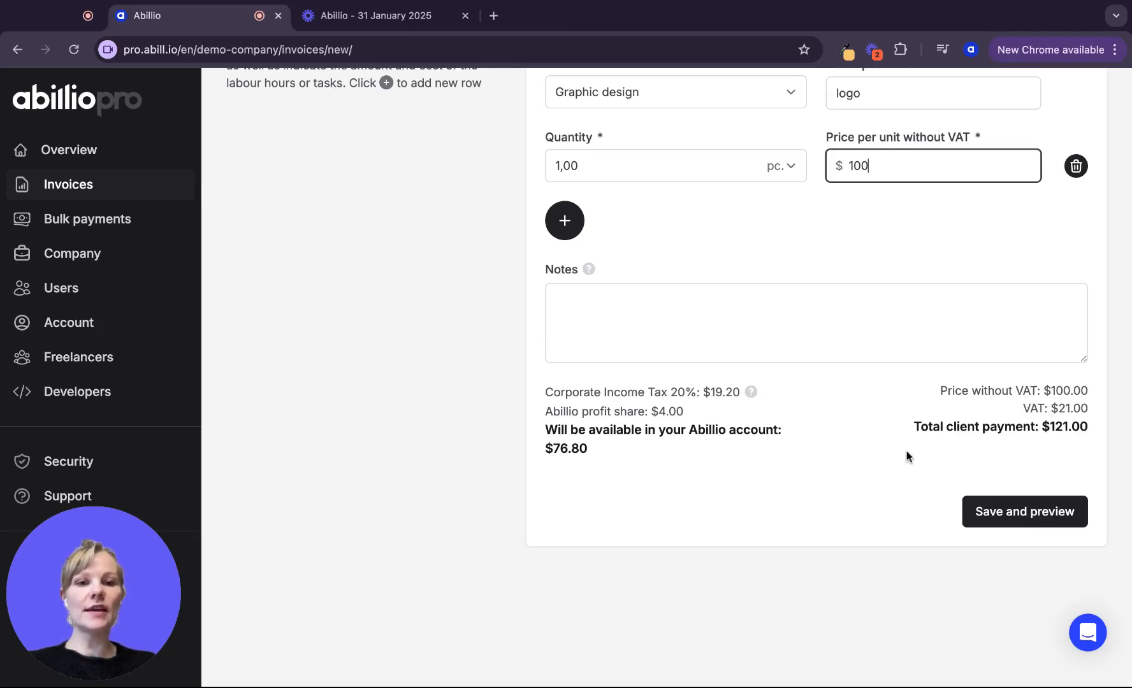
{"action": "mouse_move", "coordinate": [751, 391]}
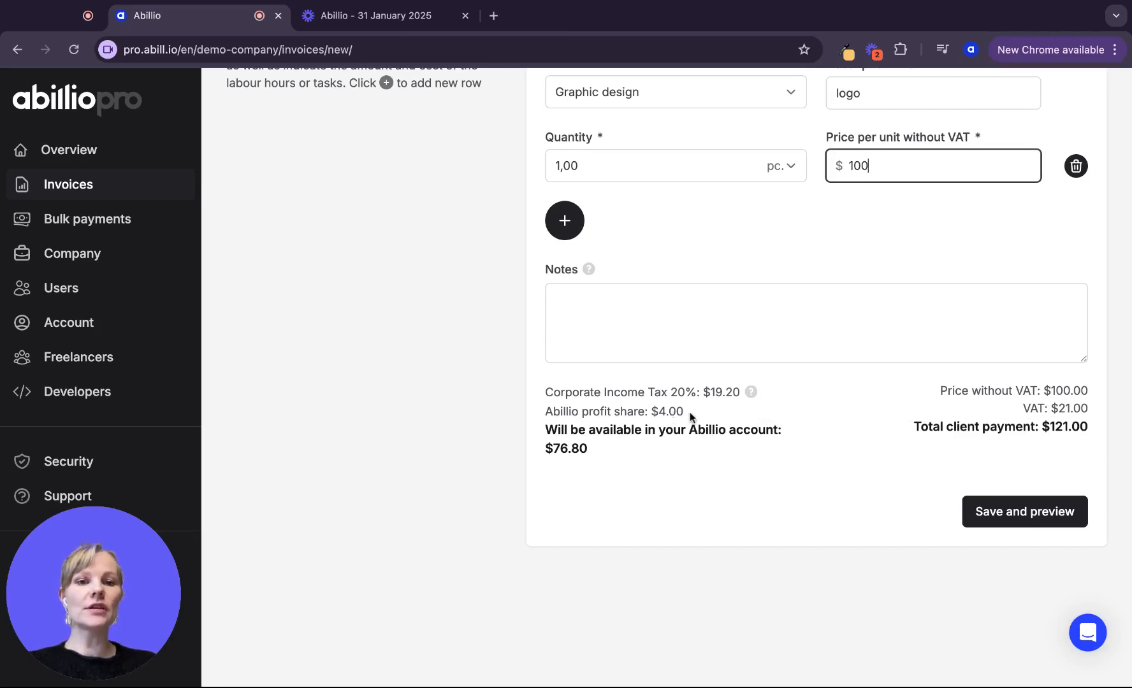
{"action": "left_click", "coordinate": [593, 450]}
{"action": "double_click", "coordinate": [593, 450]}
{"action": "left_click_drag", "start_coordinate": [596, 458], "coordinate": [543, 450]}
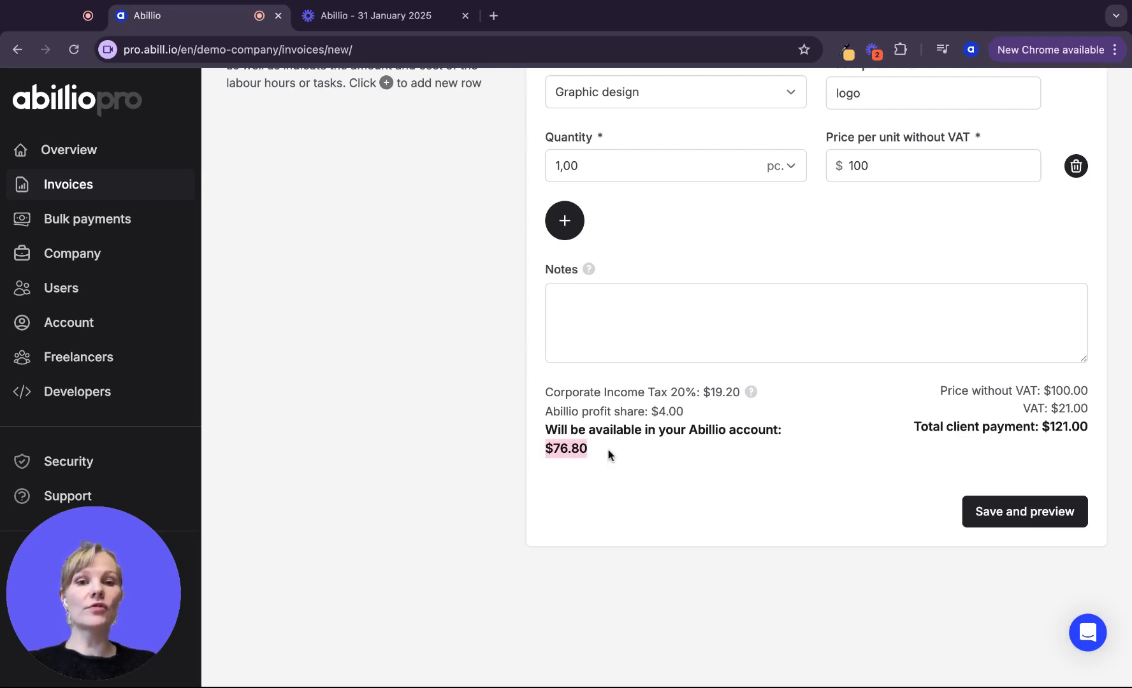
{"action": "left_click", "coordinate": [1000, 517]}
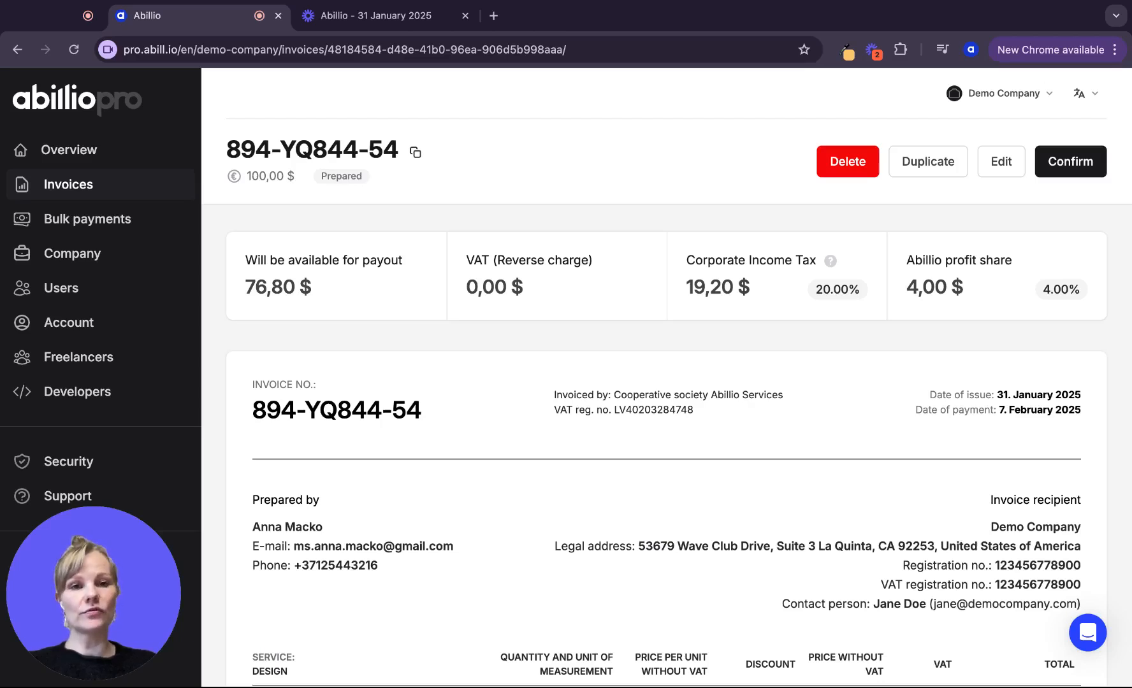
Confirm the prepared invoice to send it for review
{"action": "left_click", "coordinate": [1070, 162]}
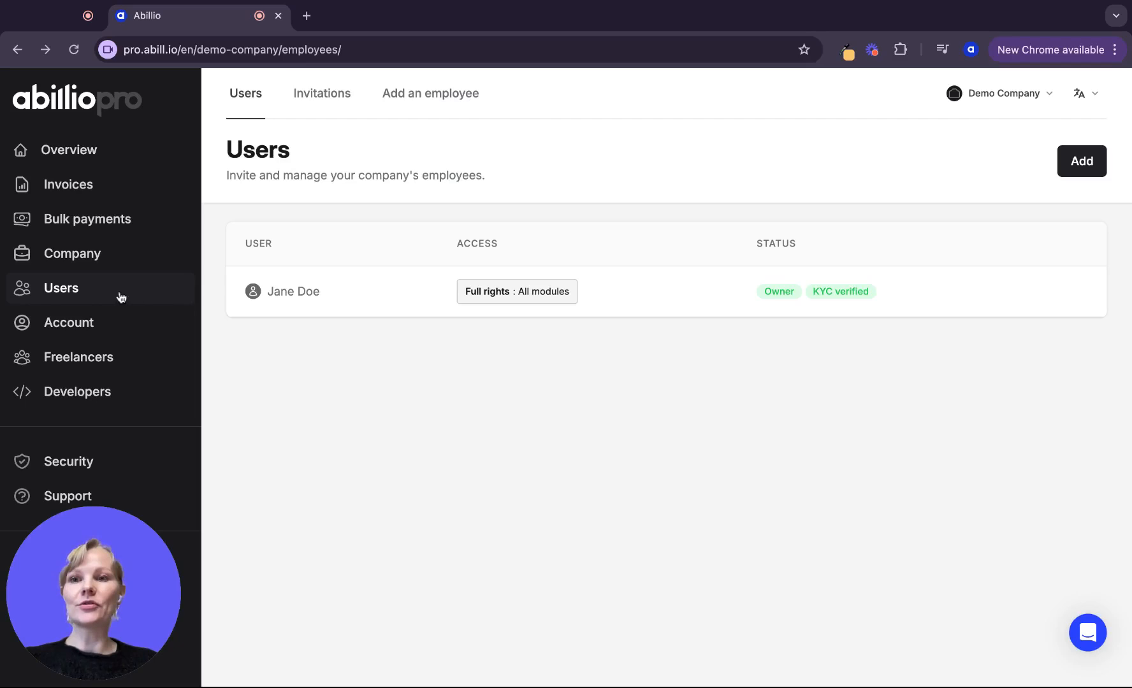
Invite a user with full Freelancers and Invoices rights and view-only Company access, then open the FAQ
{"action": "left_click", "coordinate": [1081, 162]}
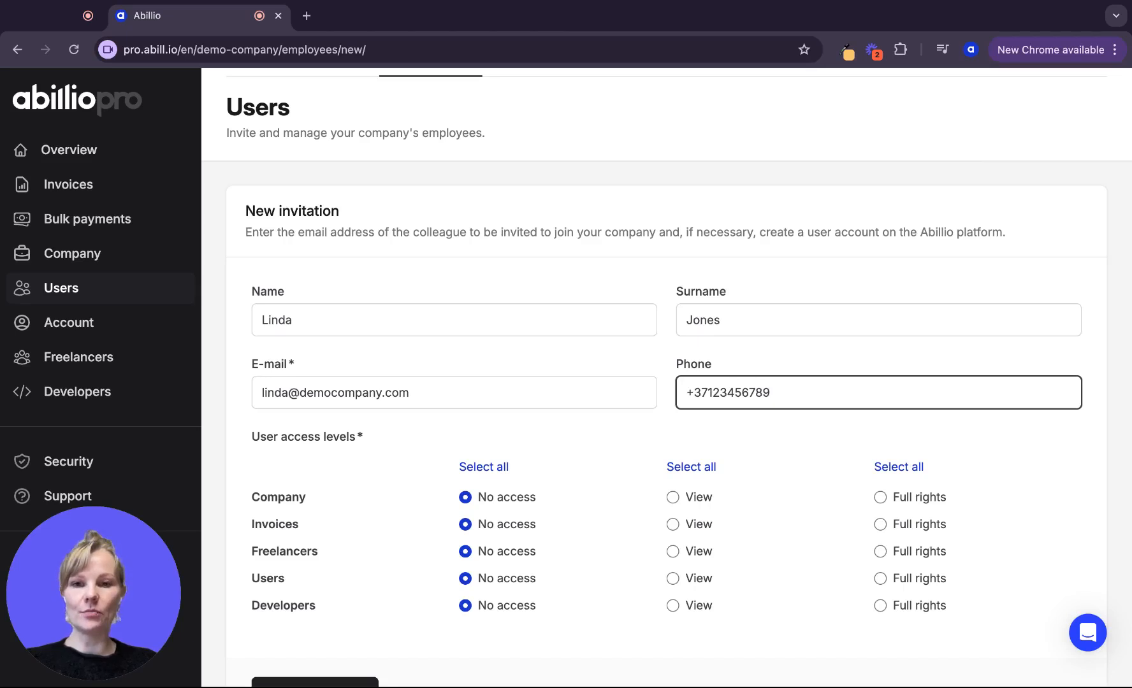
{"action": "scroll", "coordinate": [565, 370], "scroll_direction": "down", "scroll_amount": 2}
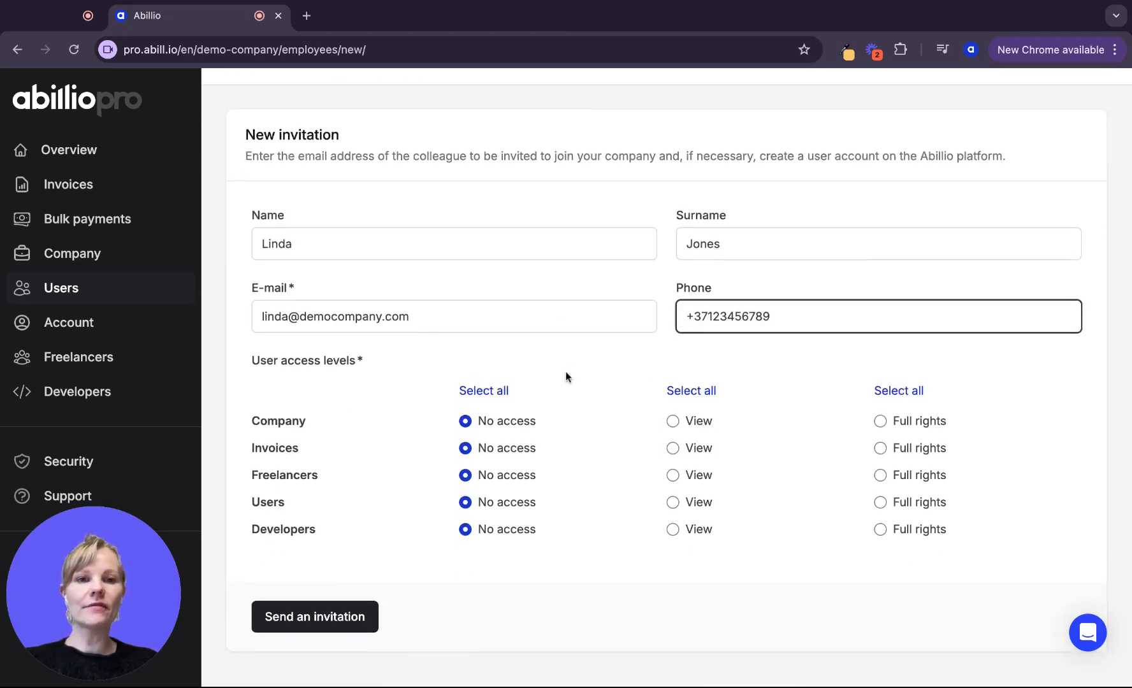
{"action": "left_click", "coordinate": [635, 279]}
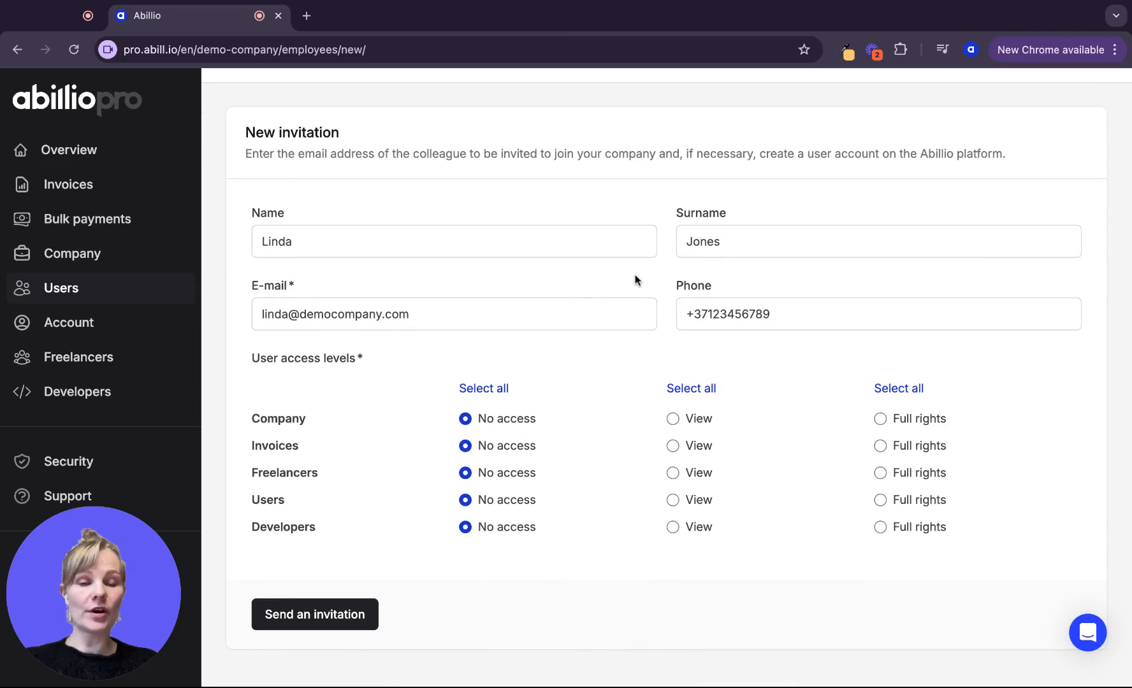
{"action": "scroll", "coordinate": [616, 344], "scroll_direction": "down", "scroll_amount": 1}
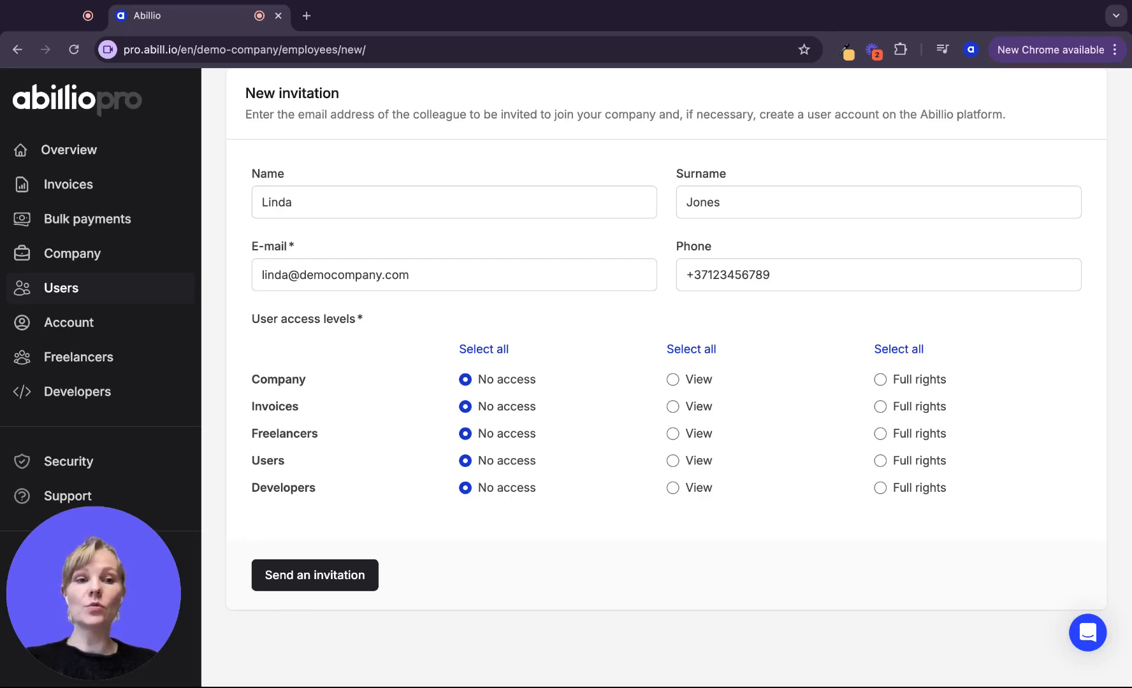
{"action": "left_click", "coordinate": [881, 434]}
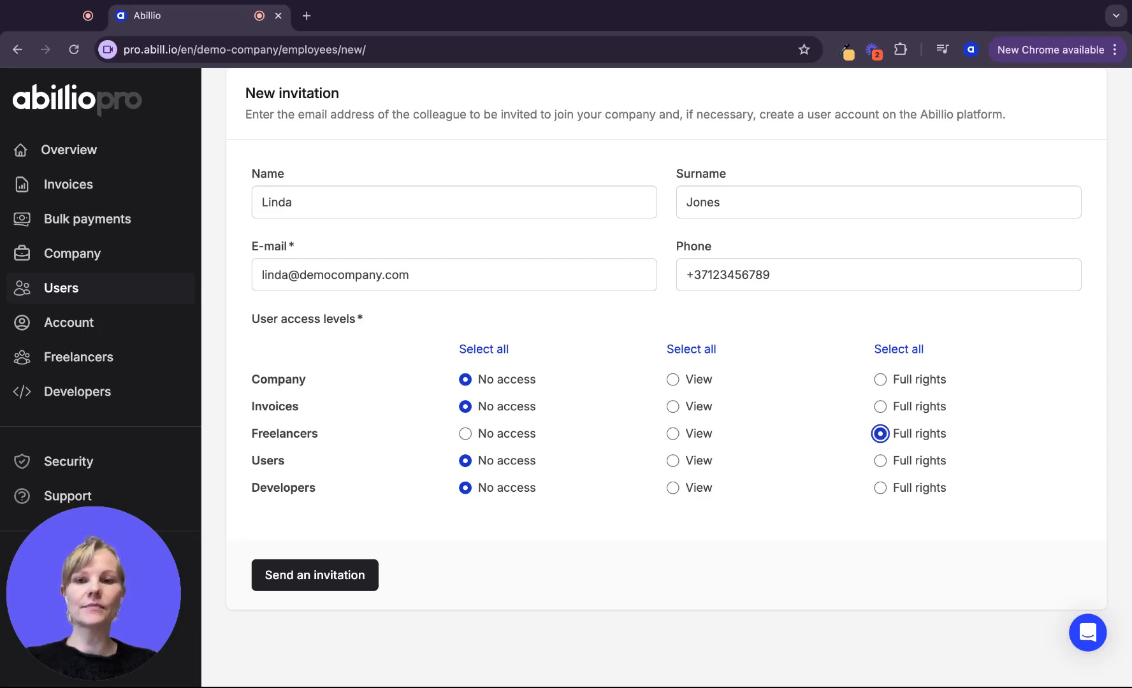
{"action": "left_click", "coordinate": [880, 406]}
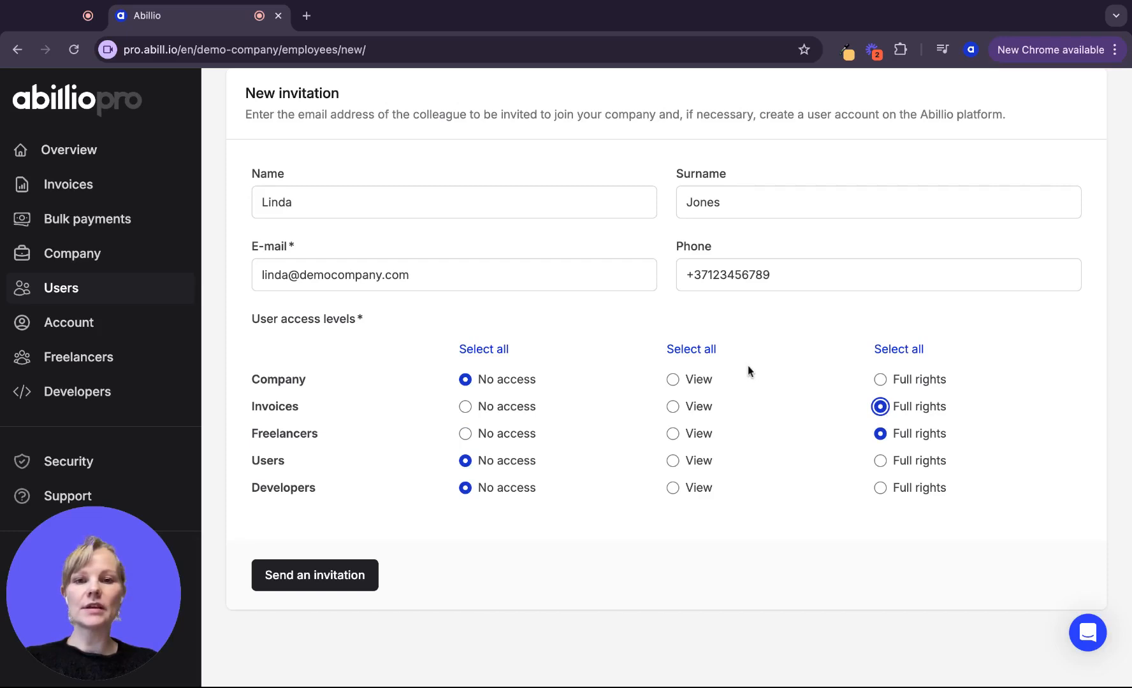
{"action": "left_click", "coordinate": [672, 380]}
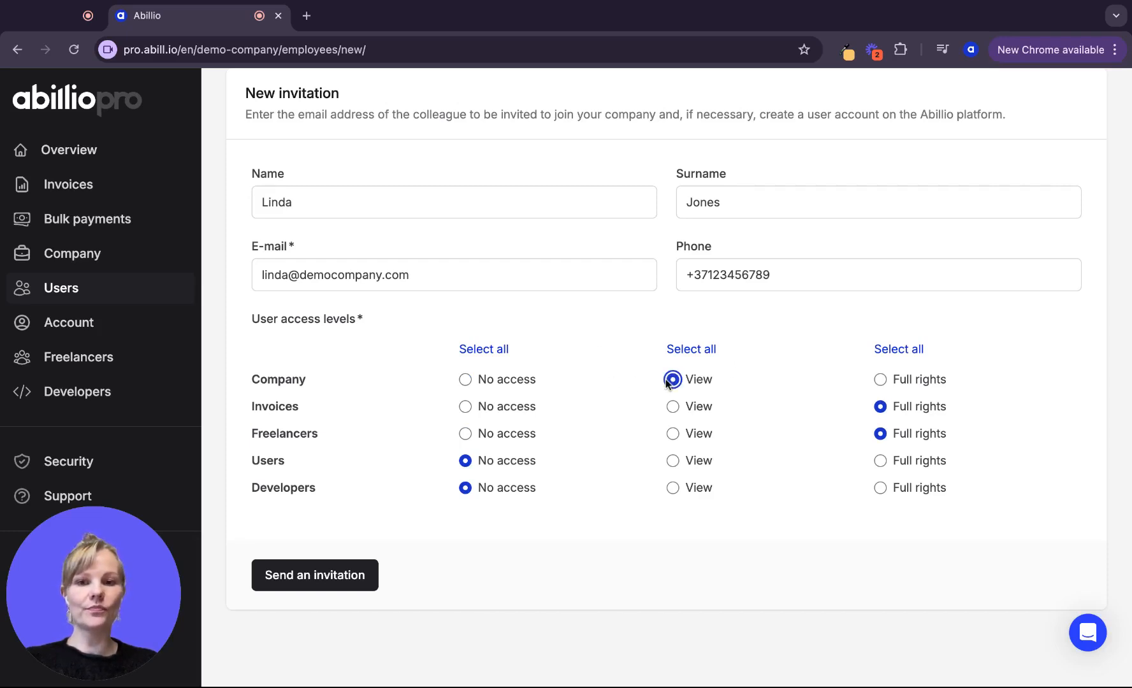
{"action": "left_click", "coordinate": [332, 585]}
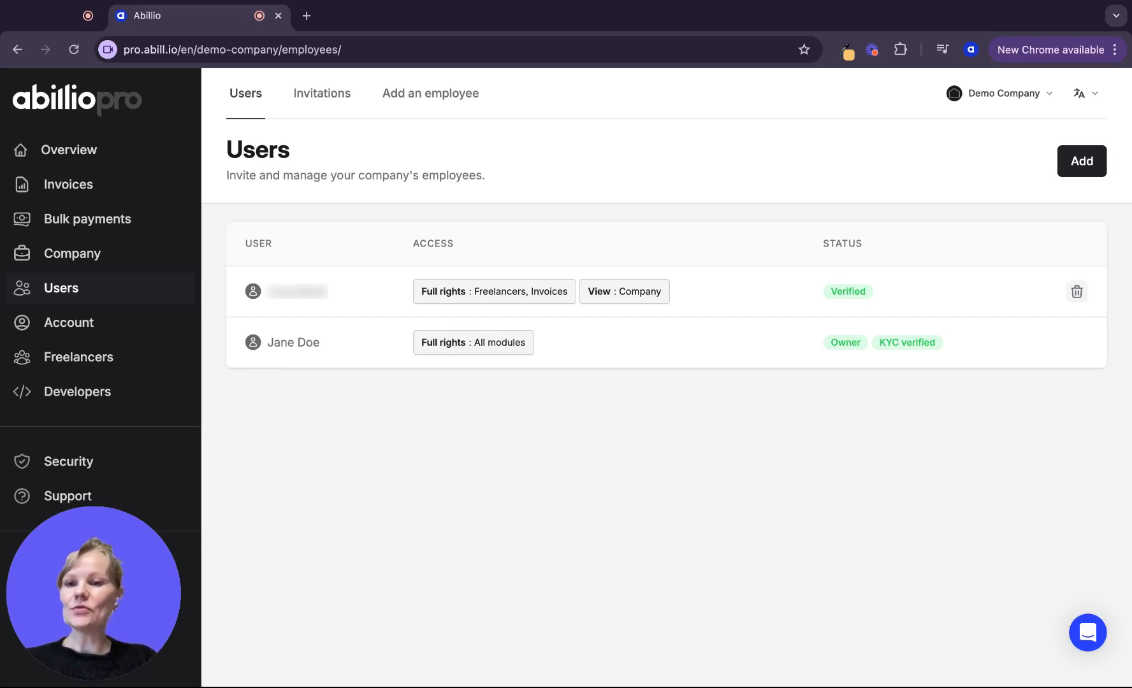
{"action": "left_click", "coordinate": [58, 503]}
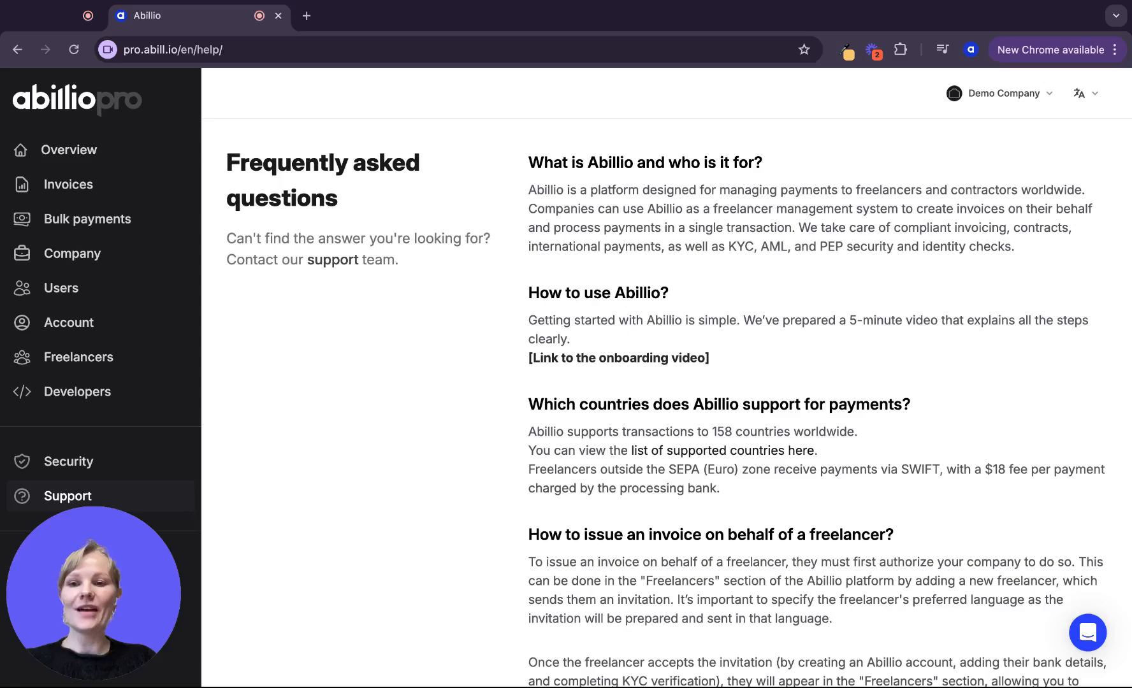